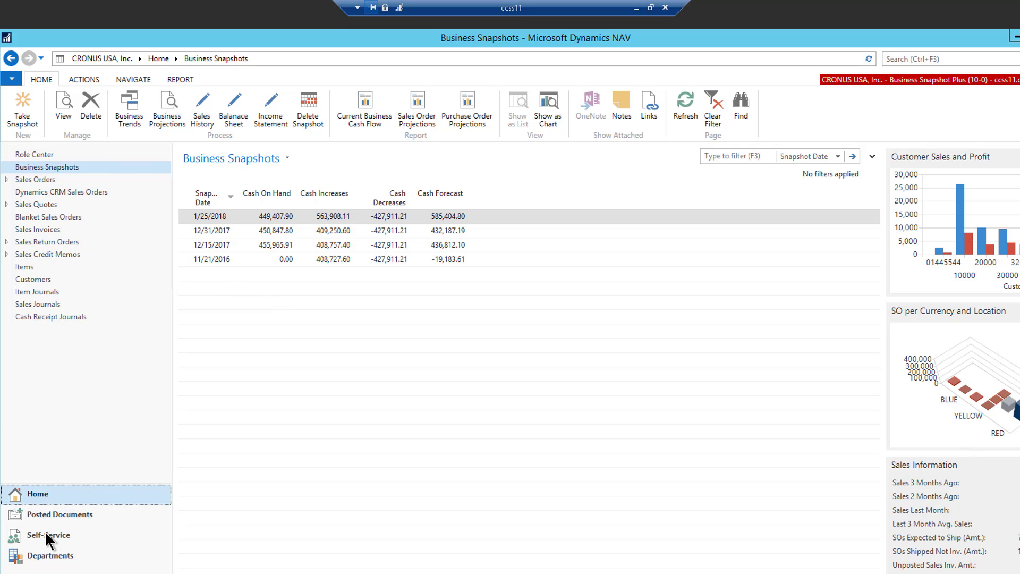
Open the Business Snapshot Setup from the Business Snapshot Plus area of the Financial Management department
left_click(48, 556)
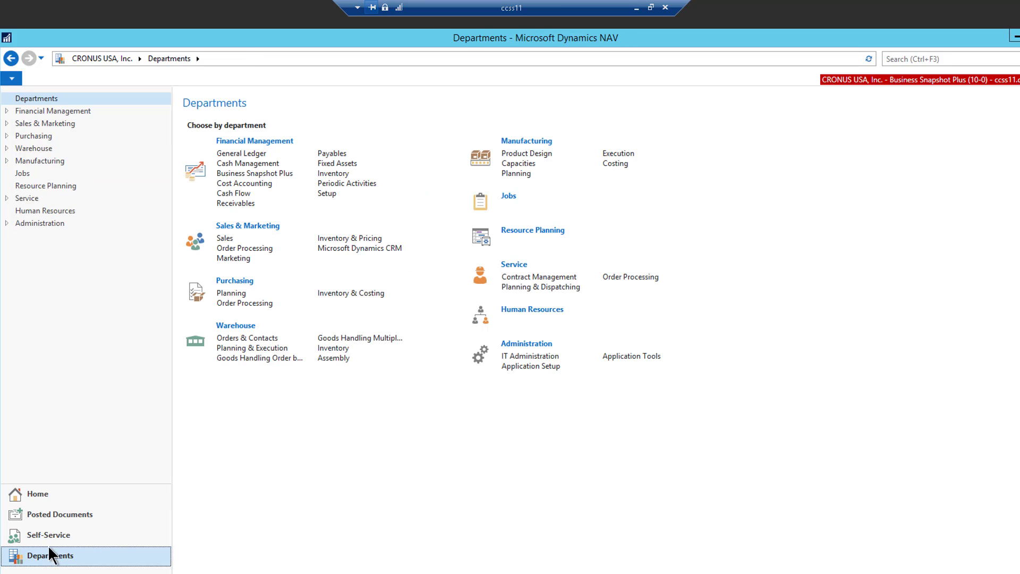
left_click(233, 175)
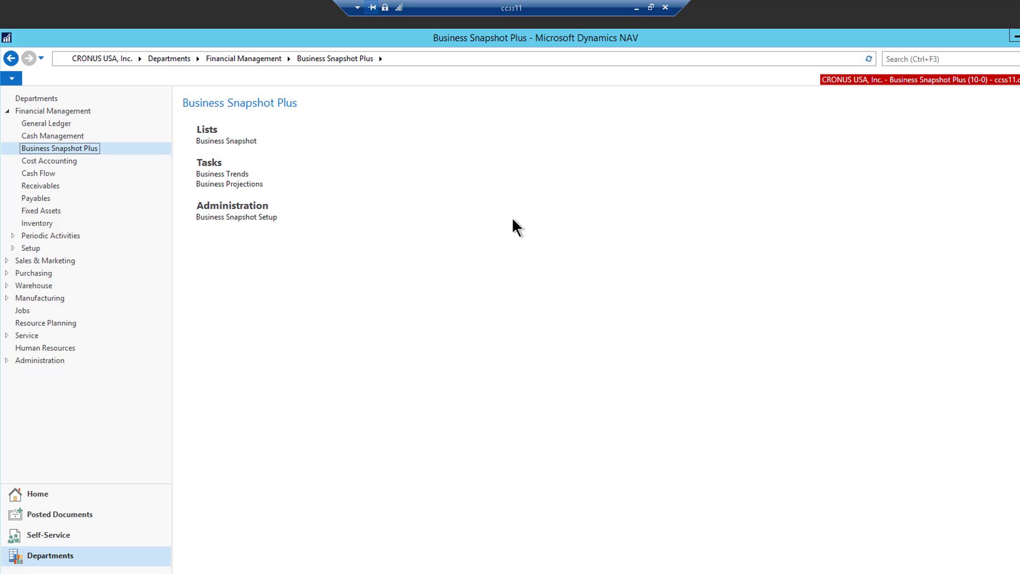
left_click(214, 218)
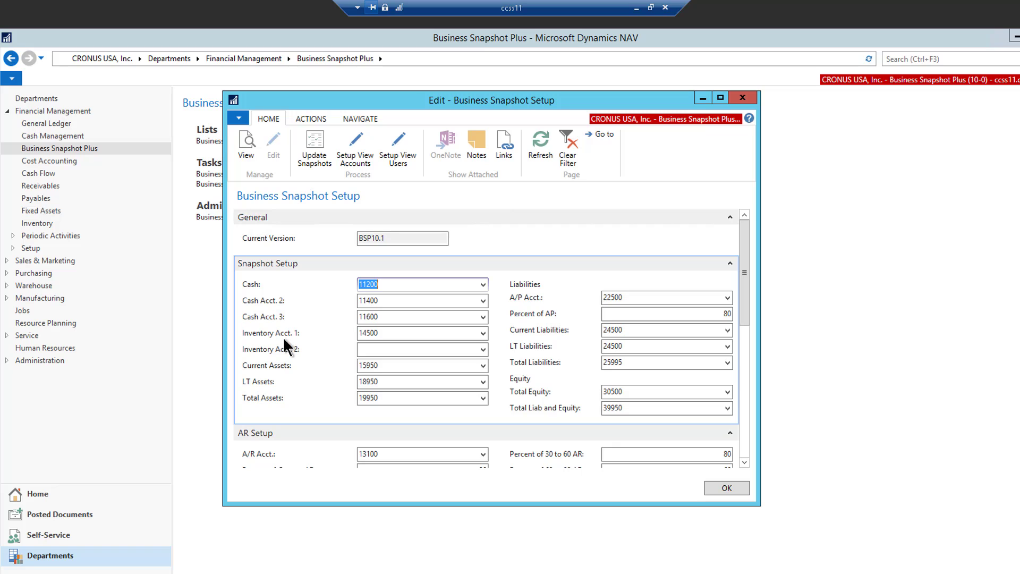
Review the asset accounts in the Snapshot Setup section and look up the available accounts for Total Assets
mouse_move(273, 336)
mouse_move(276, 371)
left_click(391, 398)
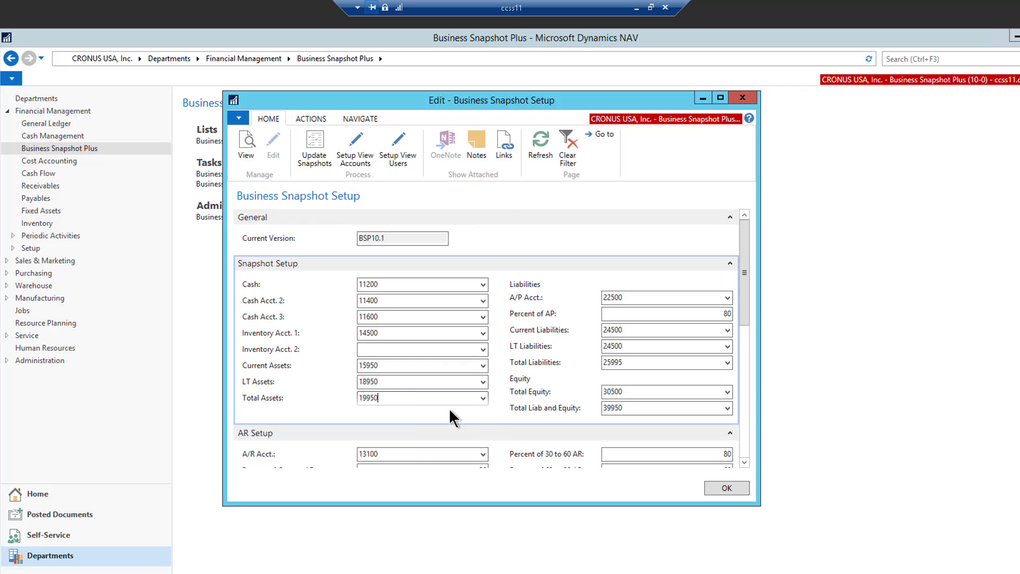
left_click(483, 399)
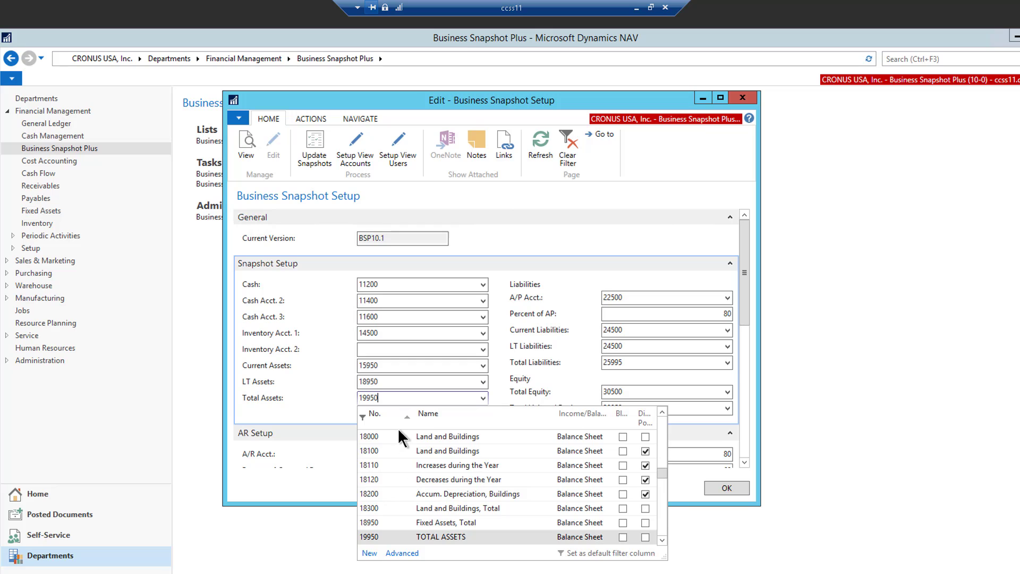
left_click(301, 388)
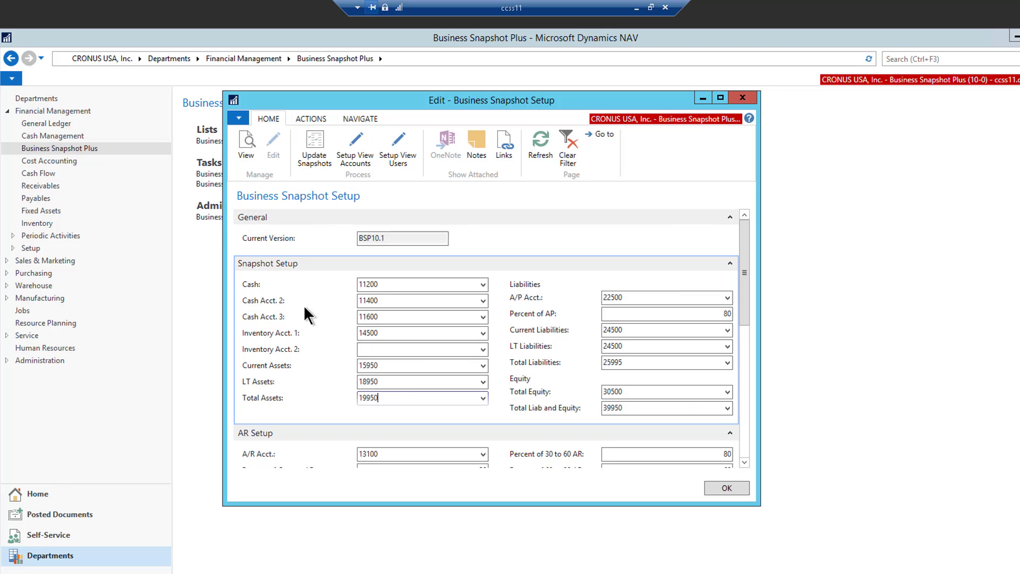
Review the AR Setup collection percentages and the Income Statement accounts and estimates in the Business Snapshot Setup
left_click_drag(745, 292, 743, 355)
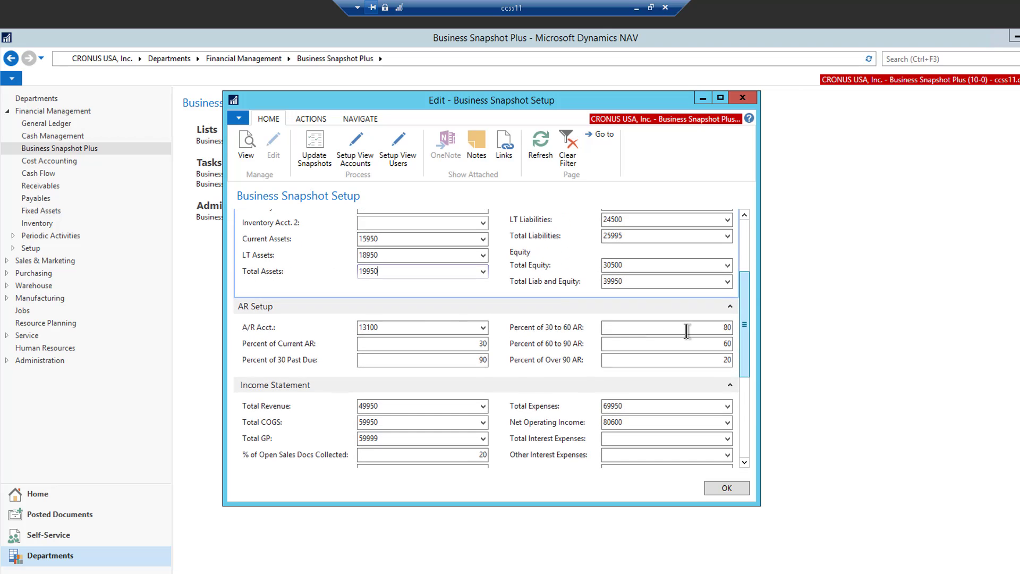
left_click(481, 344)
left_click(468, 360)
type("90")
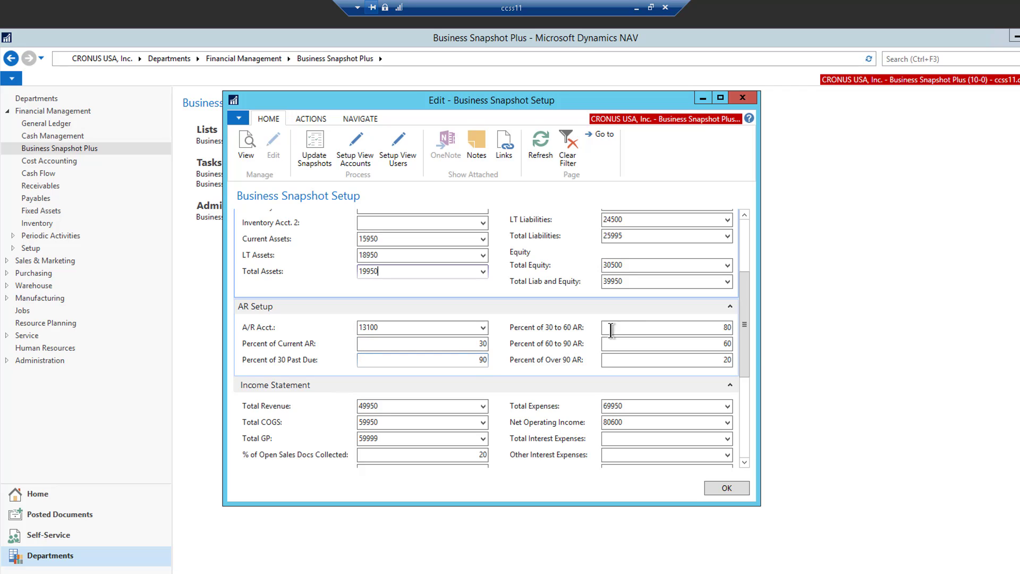
left_click(611, 330)
left_click(642, 345)
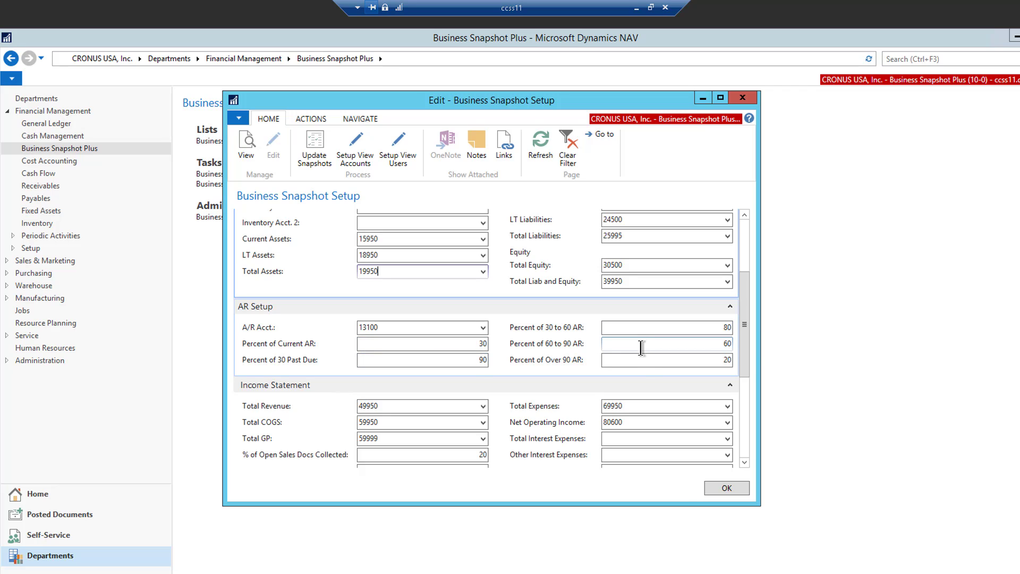
left_click_drag(693, 344, 738, 344)
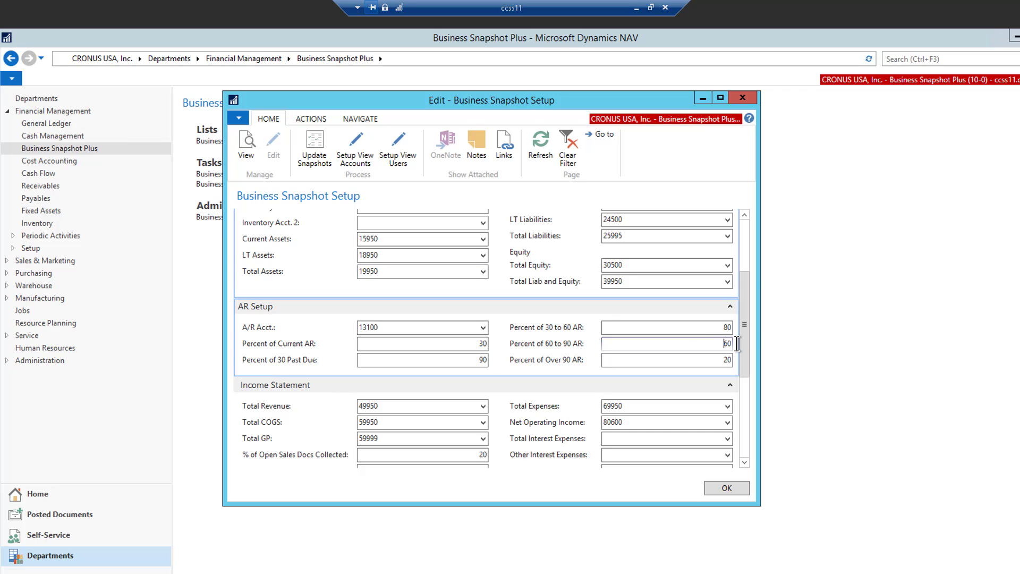
key("shift+Tab")
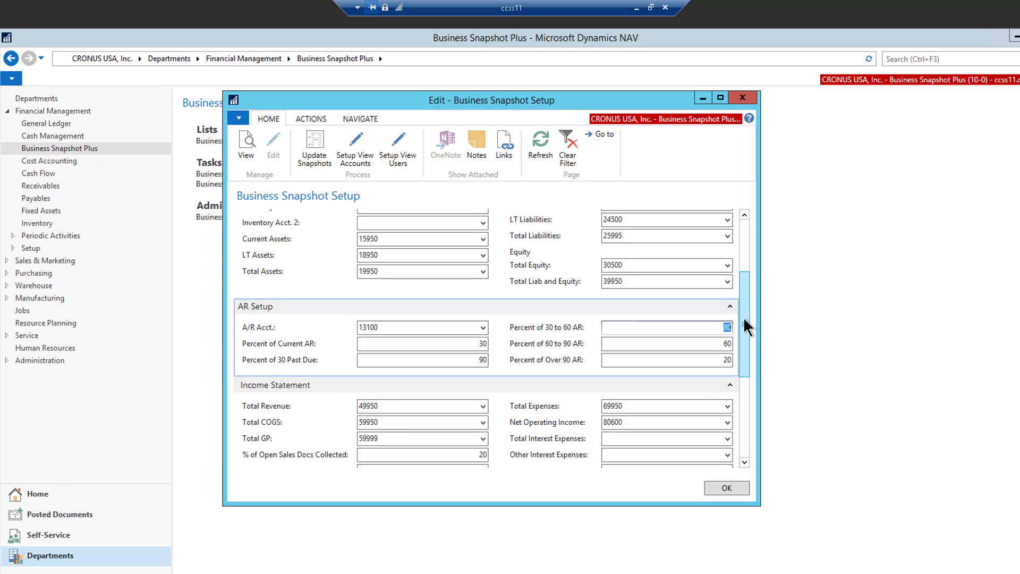
scroll(745, 320, "down", 2)
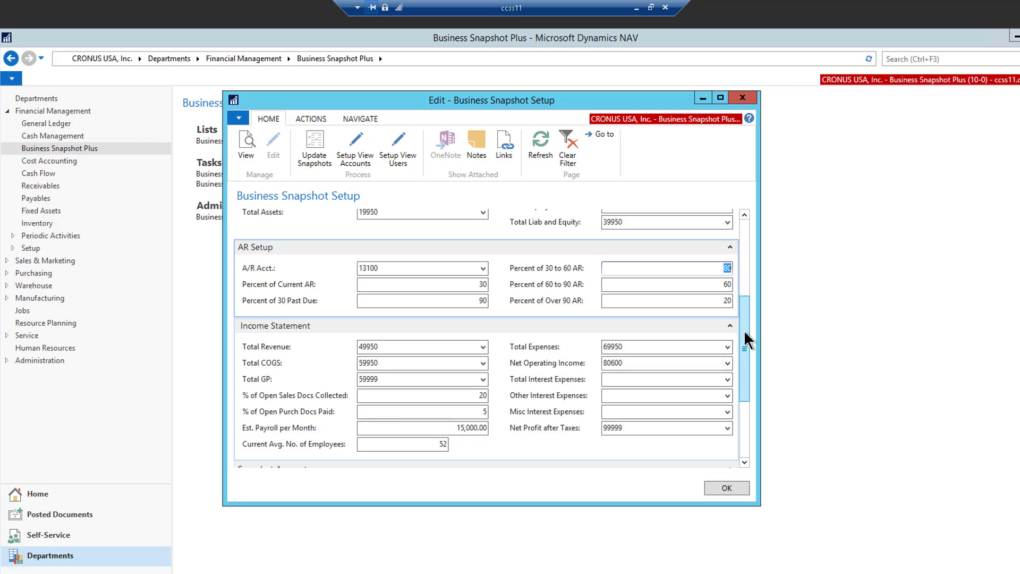
mouse_move(744, 330)
left_mouse_down()
mouse_move(744, 392)
mouse_move(744, 325)
left_mouse_up()
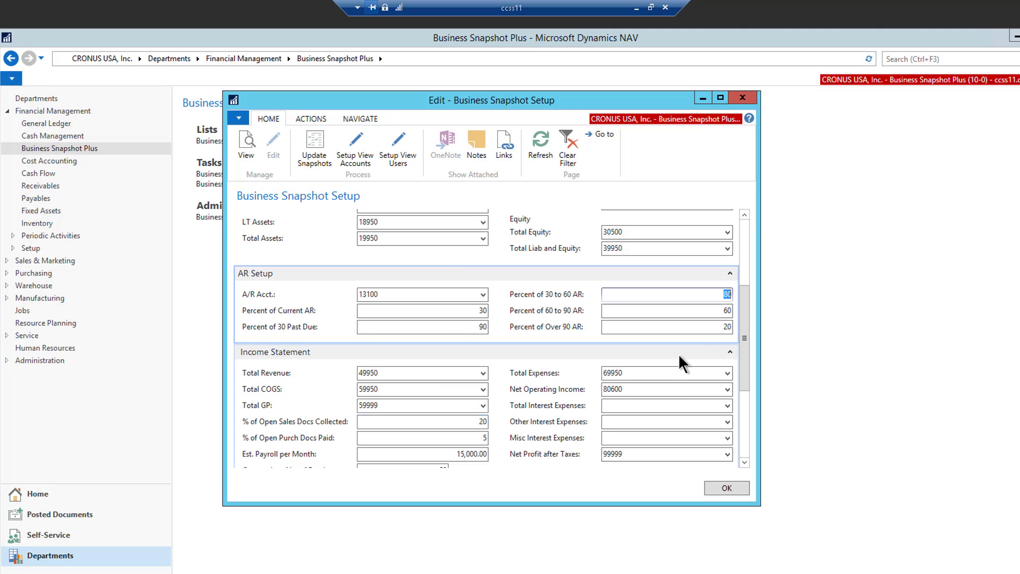
left_click_drag(743, 344, 742, 273)
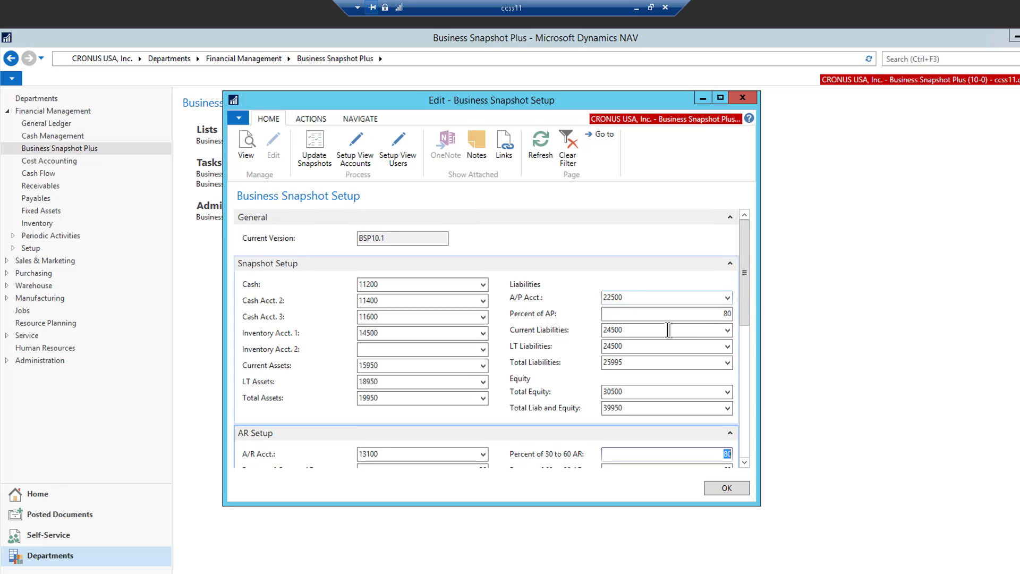
Open the second user's card for editing from the Business View User Setup List
left_click(397, 158)
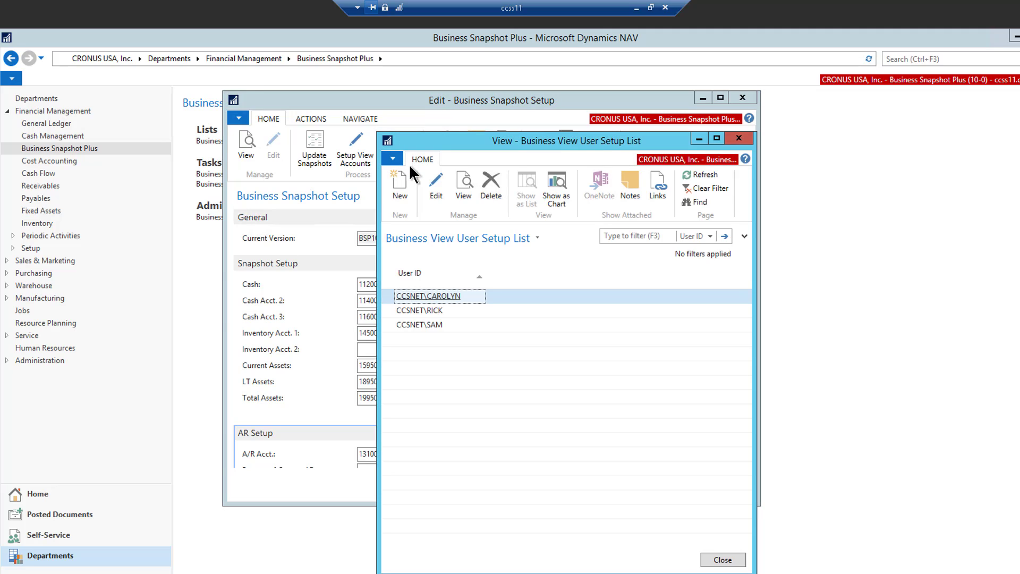
left_click(456, 314)
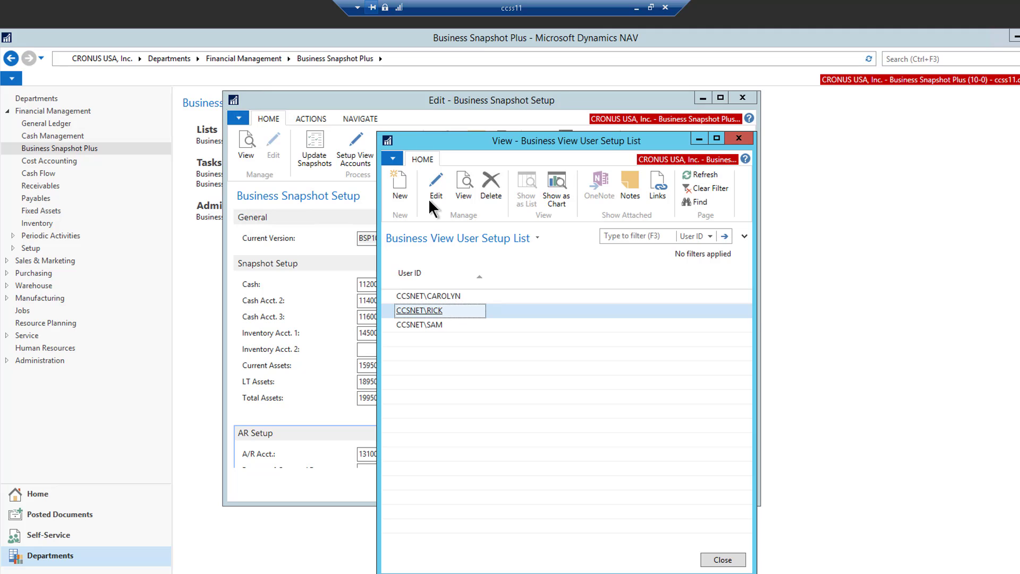
left_click(433, 182)
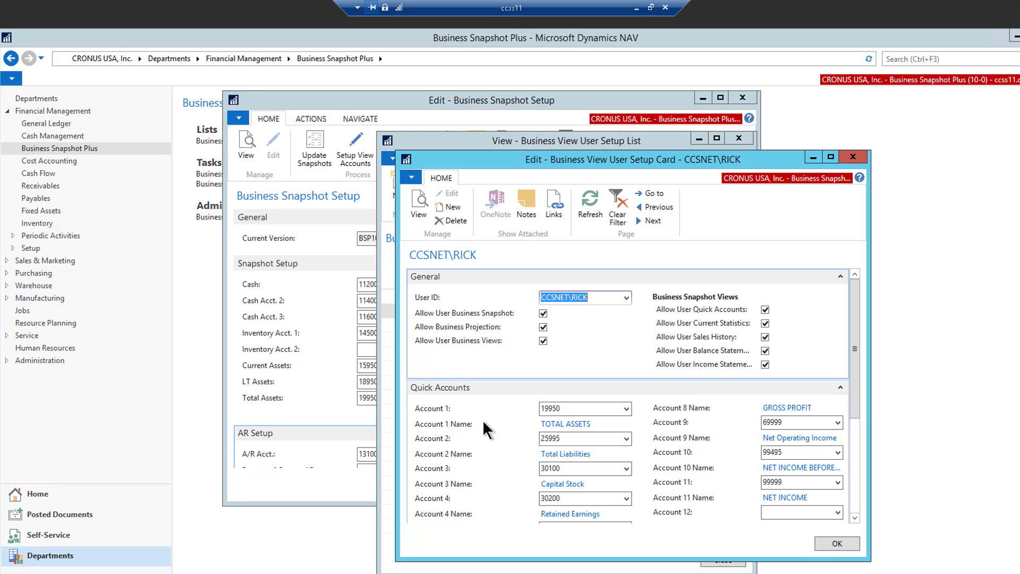
Review the user's permissions and quick accounts on the setup card, and return to the Business Snapshot Setup
scroll(467, 420, "down", 3)
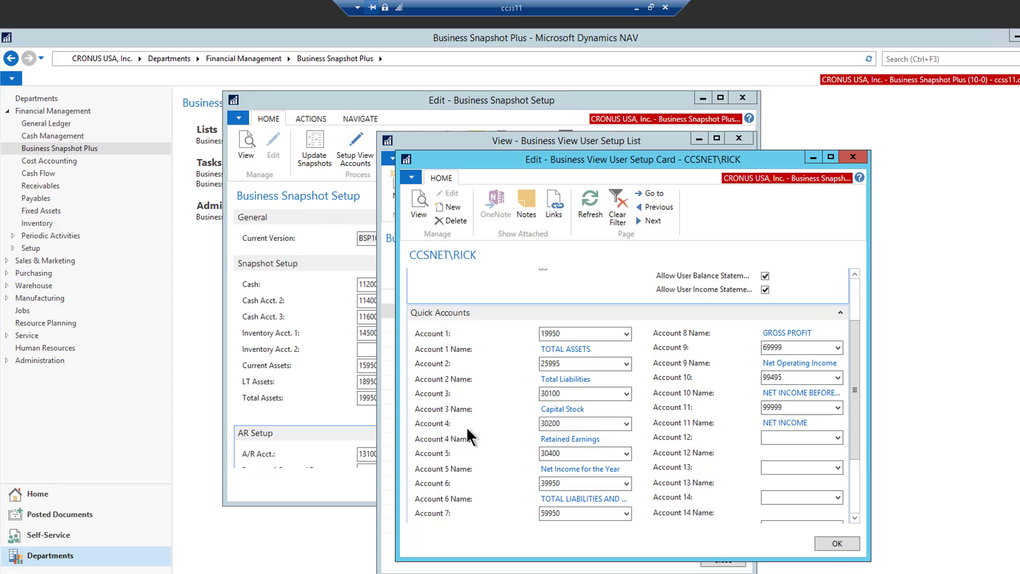
scroll(467, 426, "down", 1)
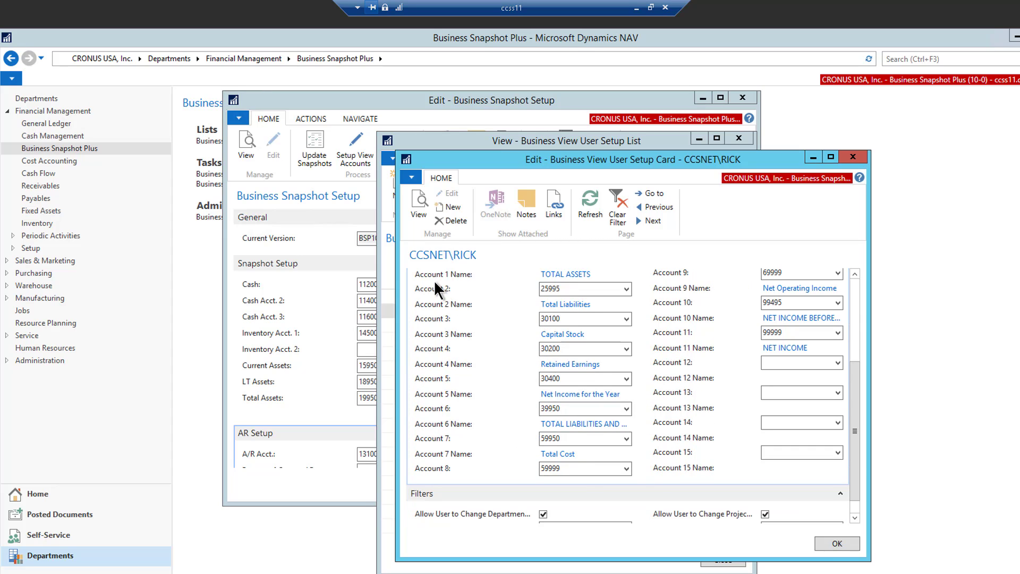
left_click(571, 288)
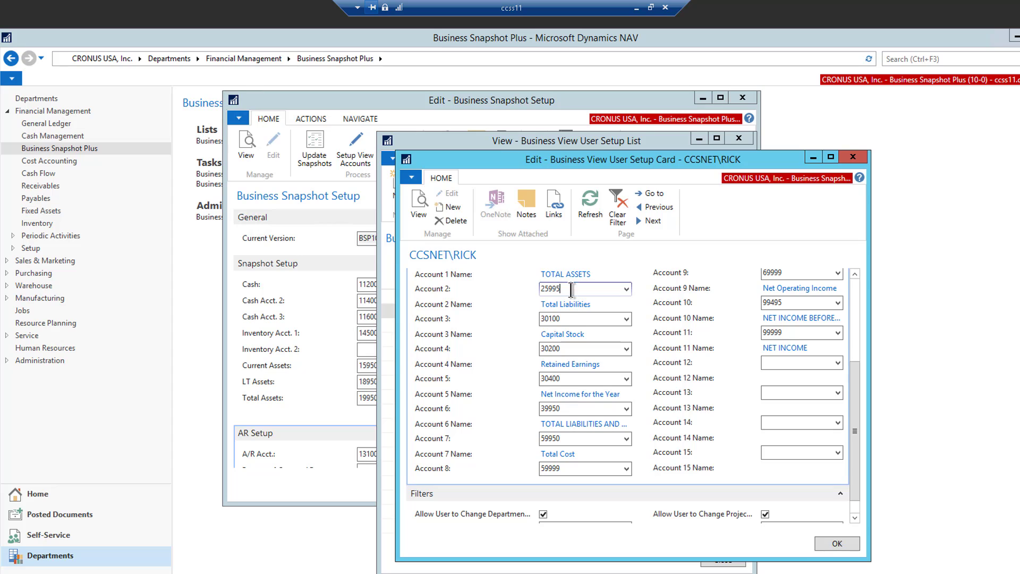
left_click(589, 321)
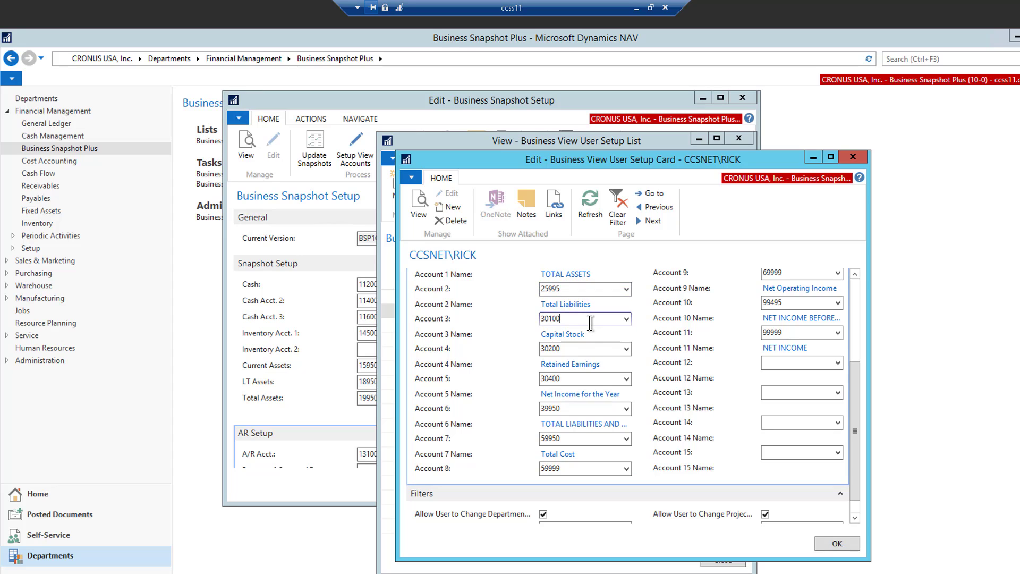
left_click(578, 351)
scroll(479, 353, "up", 3)
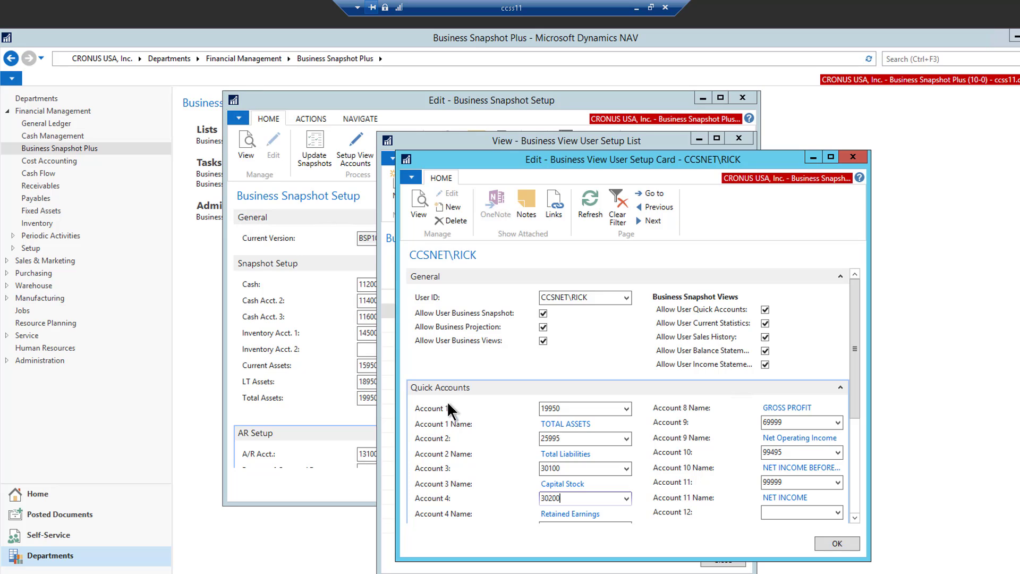
left_click(837, 544)
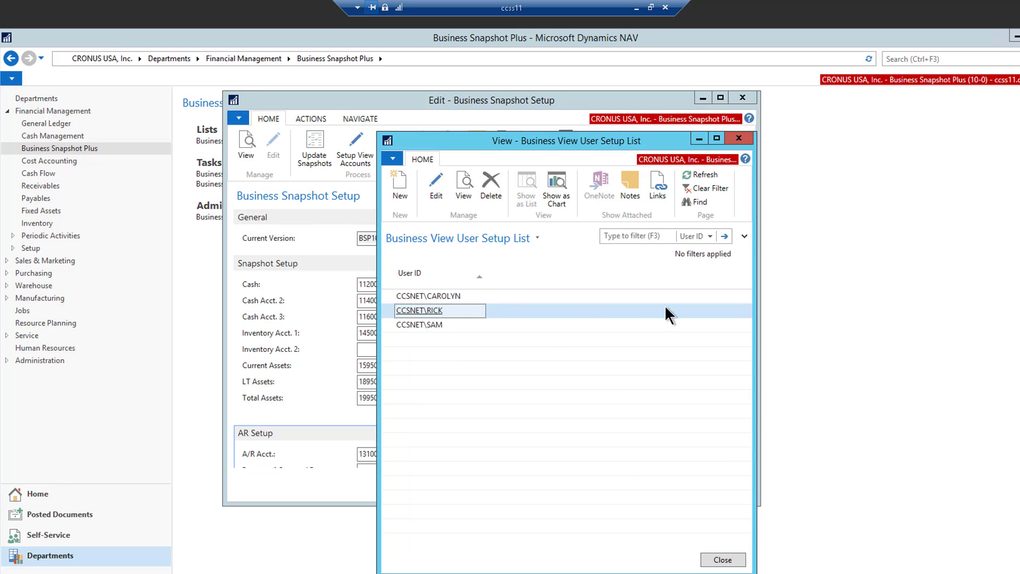
left_click(722, 559)
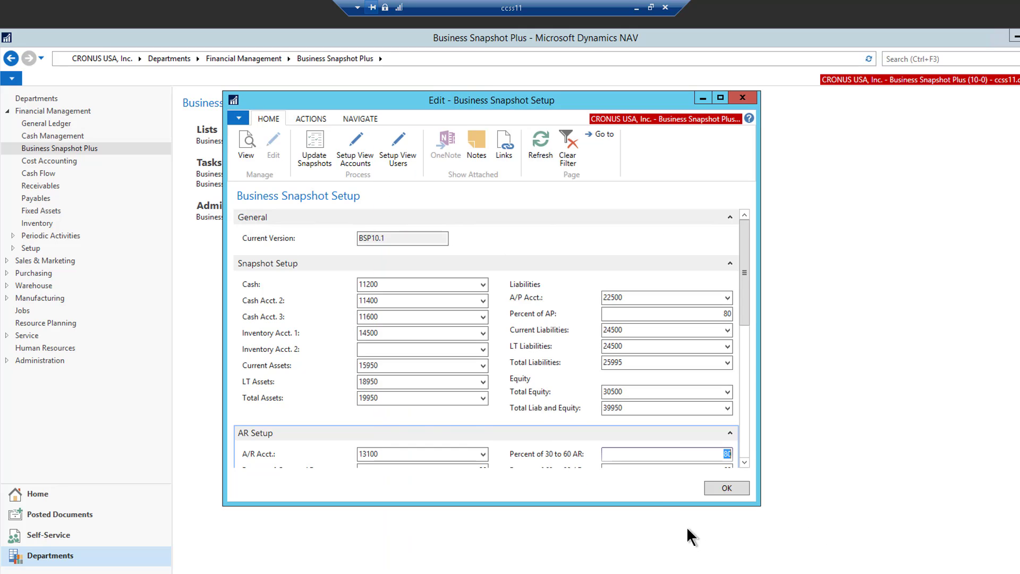
Open the Business View Setup Card for the view accounts and bring up its income account selection
left_click(353, 152)
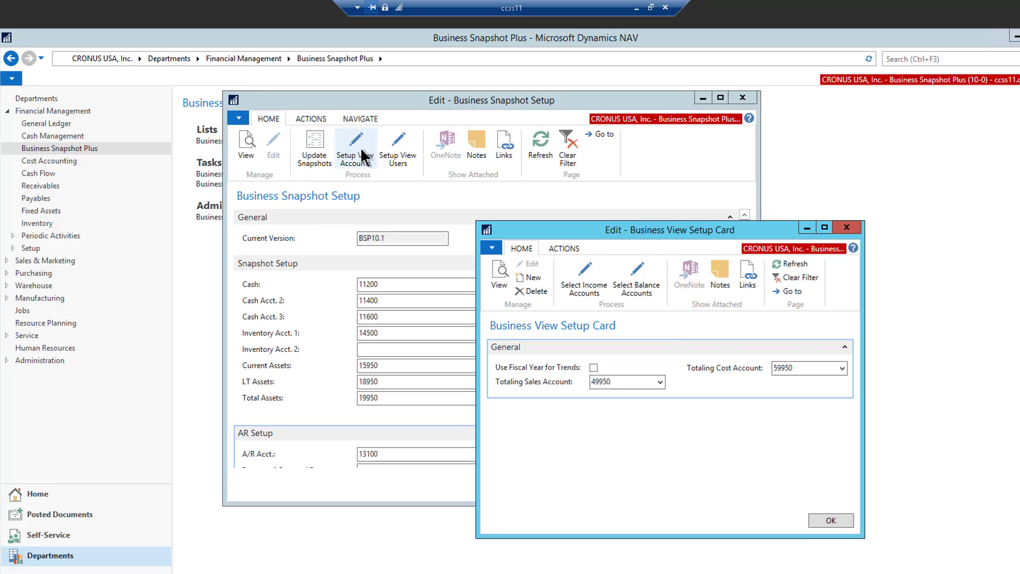
left_click_drag(547, 231, 523, 150)
left_click_drag(503, 455, 499, 525)
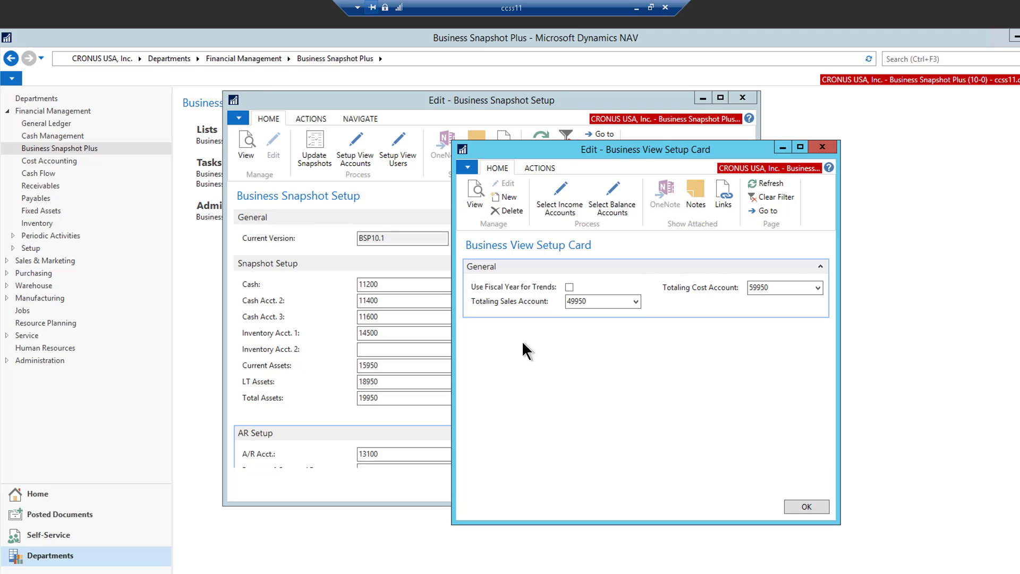
left_click(557, 206)
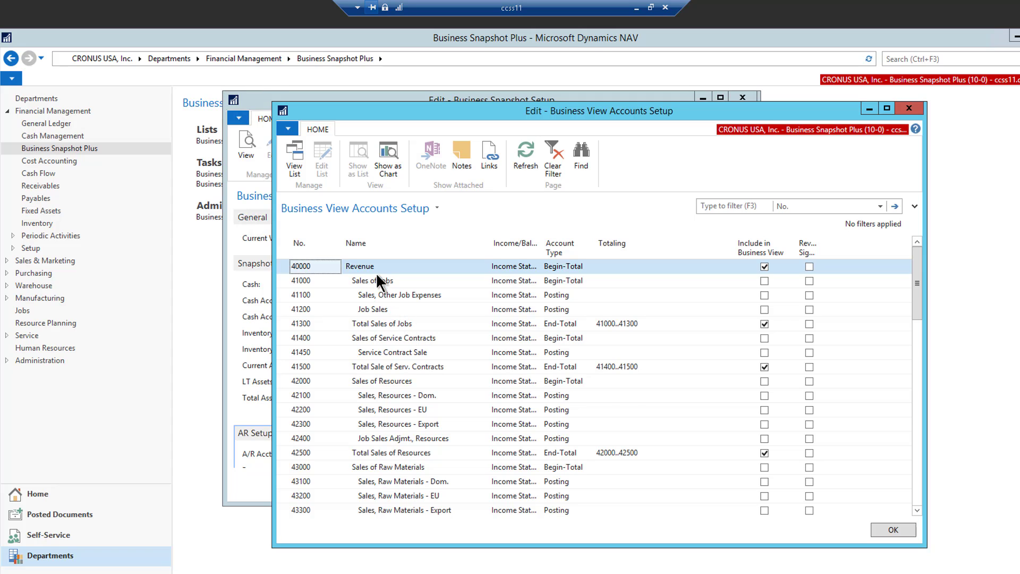
Examine which income statement accounts are included in the business view, and return to the Business View Setup Card
scroll(388, 304, "down", 5)
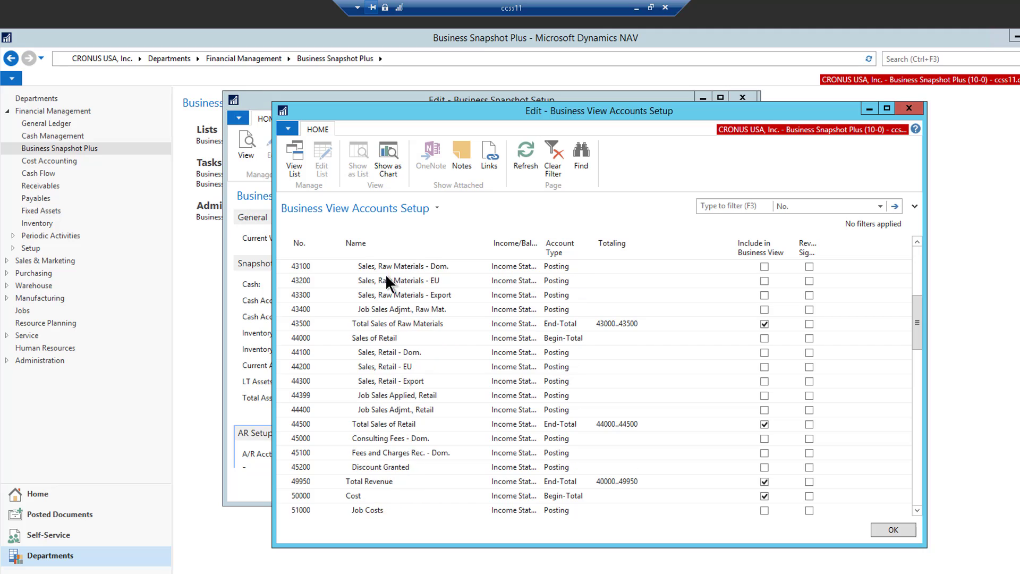
scroll(394, 465, "up", 5)
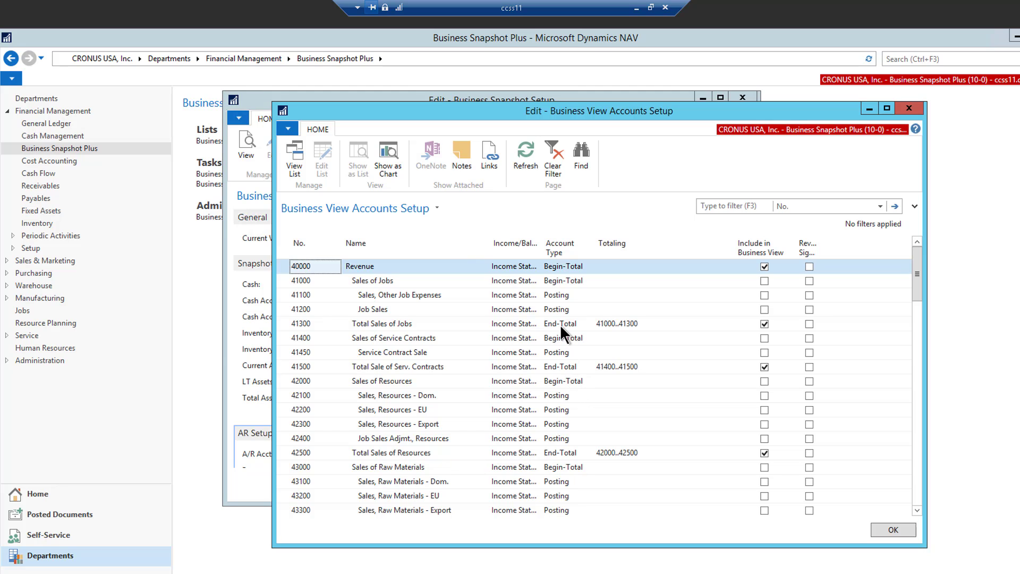
scroll(566, 459, "down", 3)
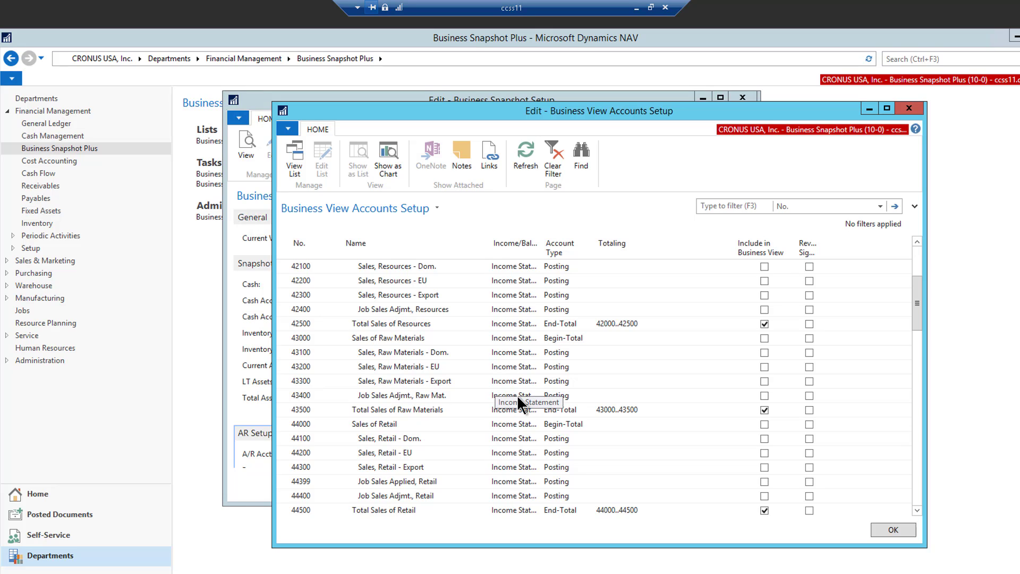
scroll(541, 425, "down", 3)
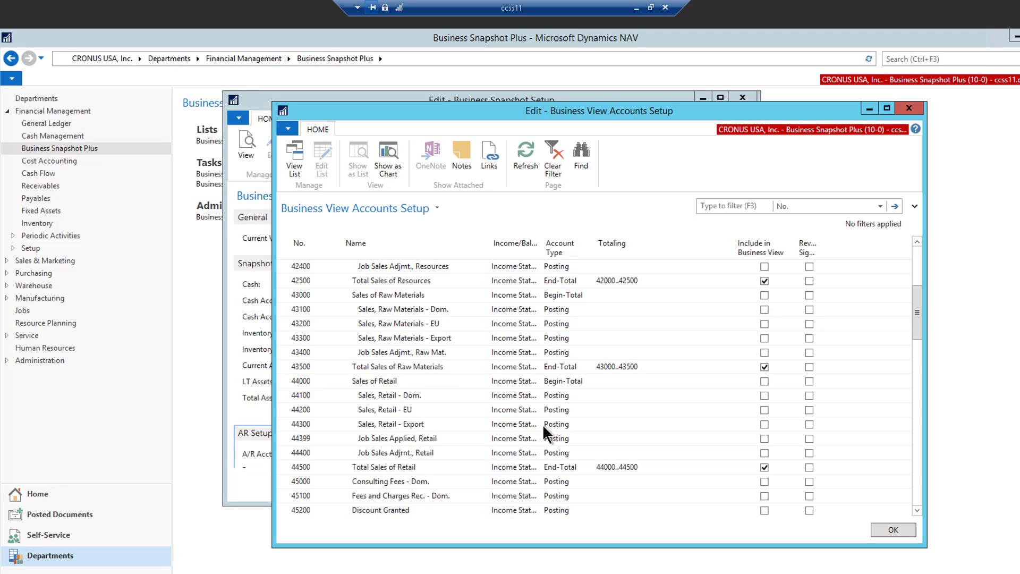
scroll(769, 367, "down", 1)
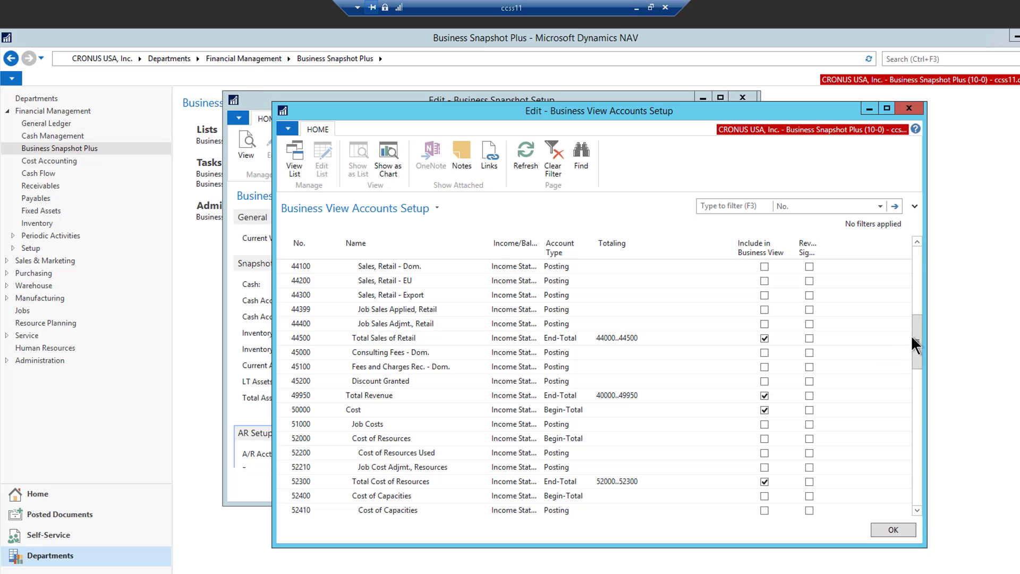
left_click_drag(919, 346, 908, 454)
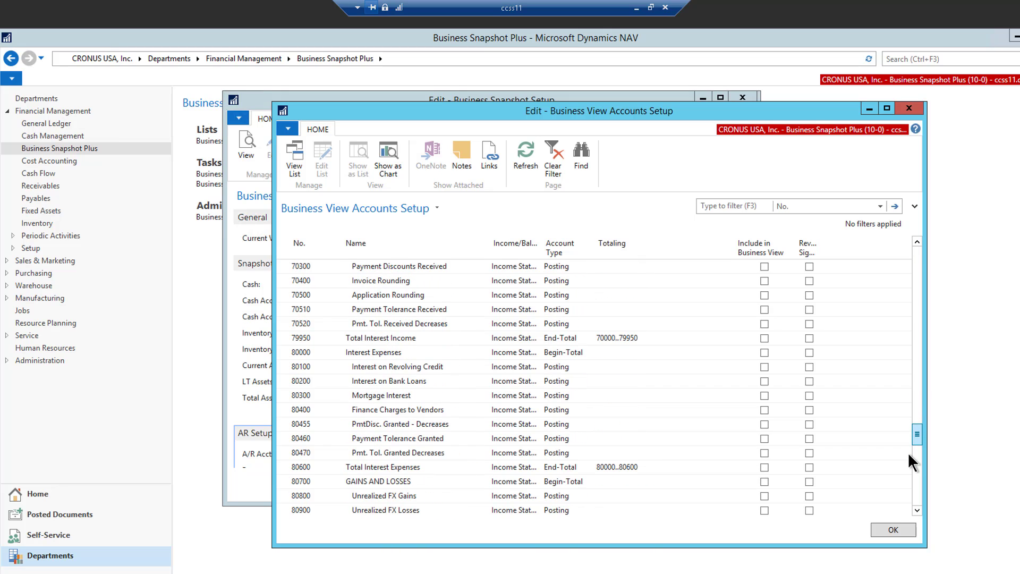
left_click(887, 530)
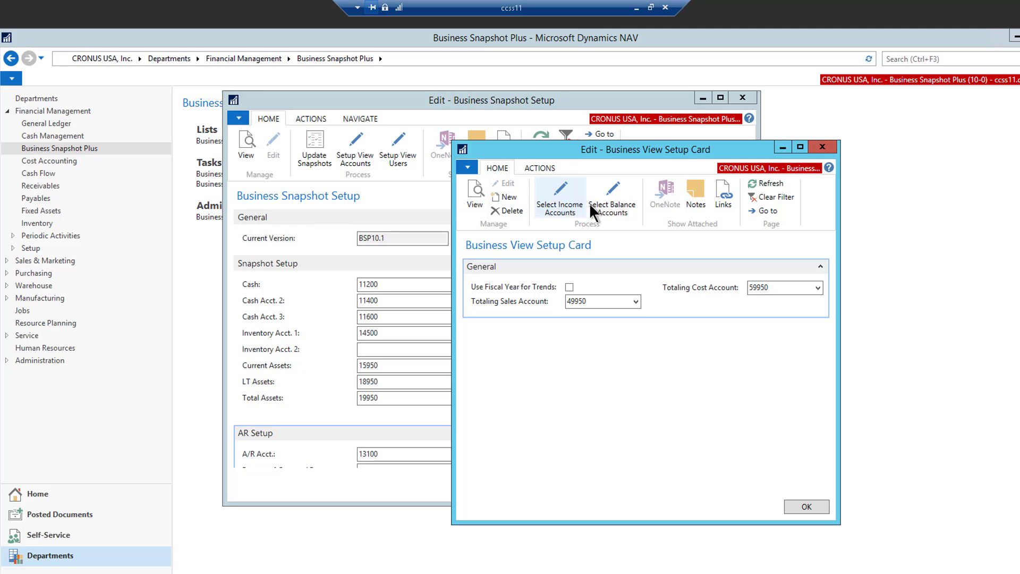
Open the balance account selection for the business view and examine which balance sheet accounts are included, from assets through liabilities and equity
left_click(612, 192)
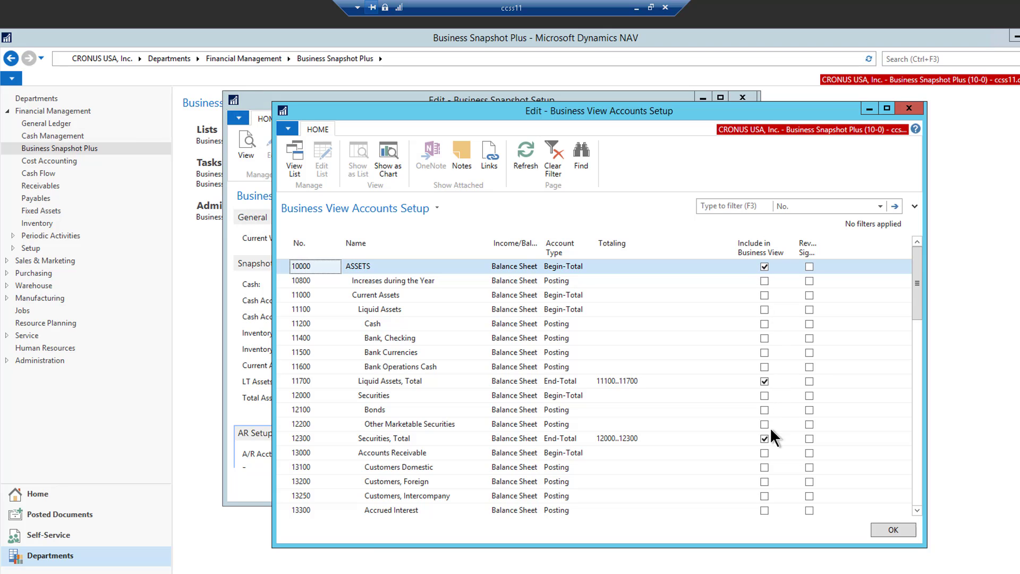
scroll(790, 433, "down", 13)
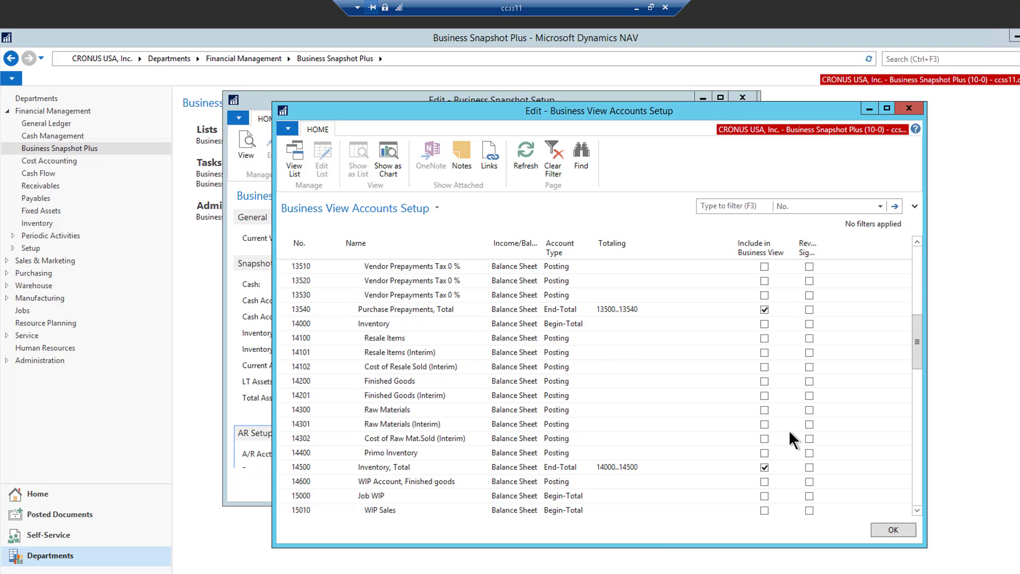
scroll(790, 433, "down", 2)
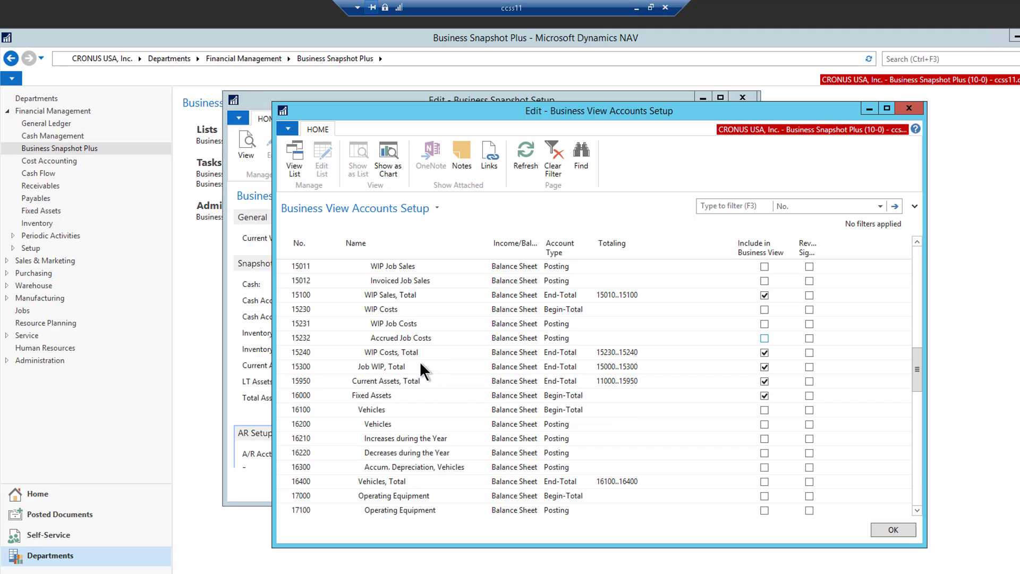
scroll(401, 404, "down", 9)
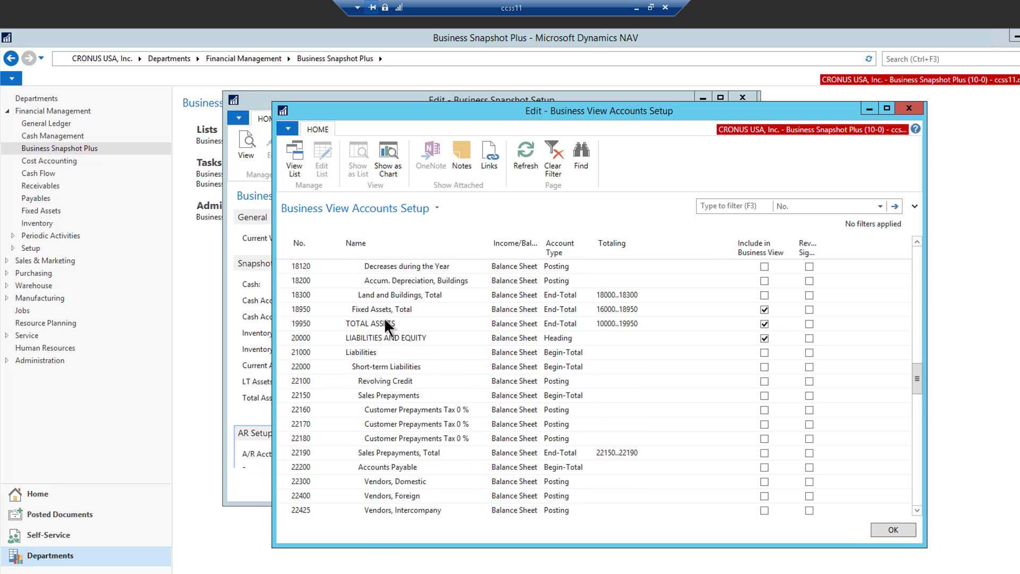
scroll(418, 374, "down", 7)
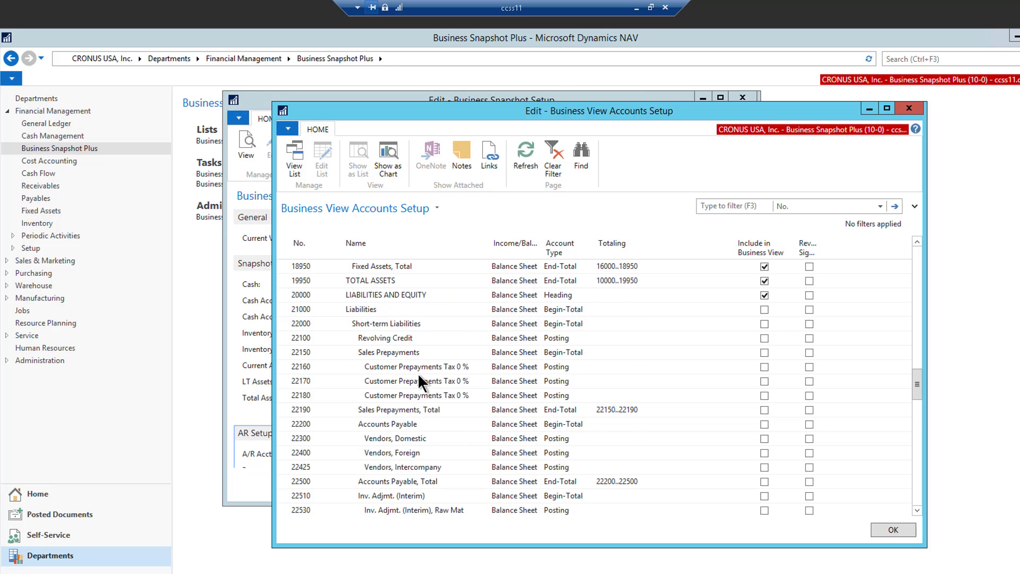
scroll(418, 383, "down", 9)
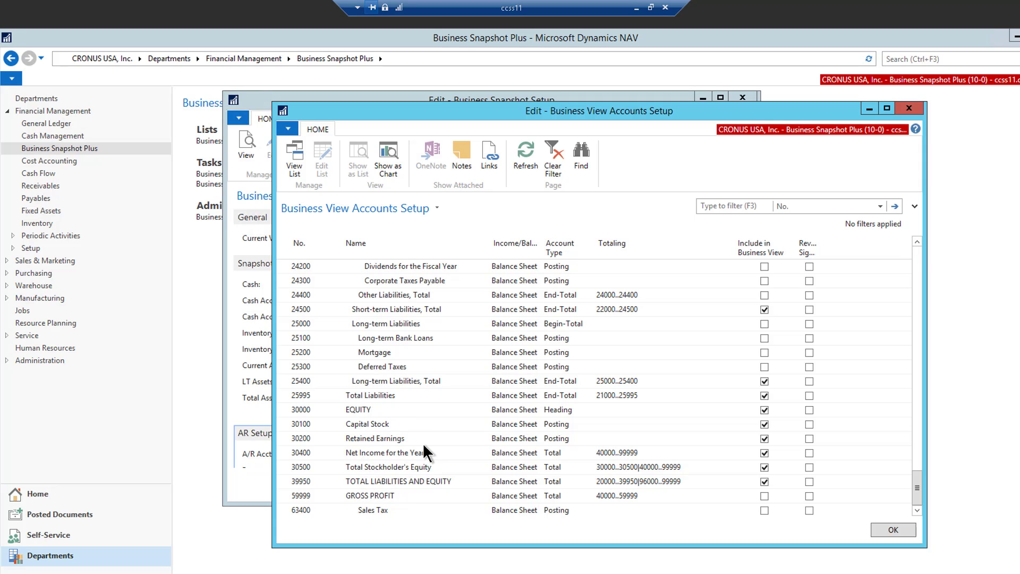
Close the view accounts list, the Business View Setup Card and the Business Snapshot Setup to return to the Business Snapshot Plus page
left_click(909, 109)
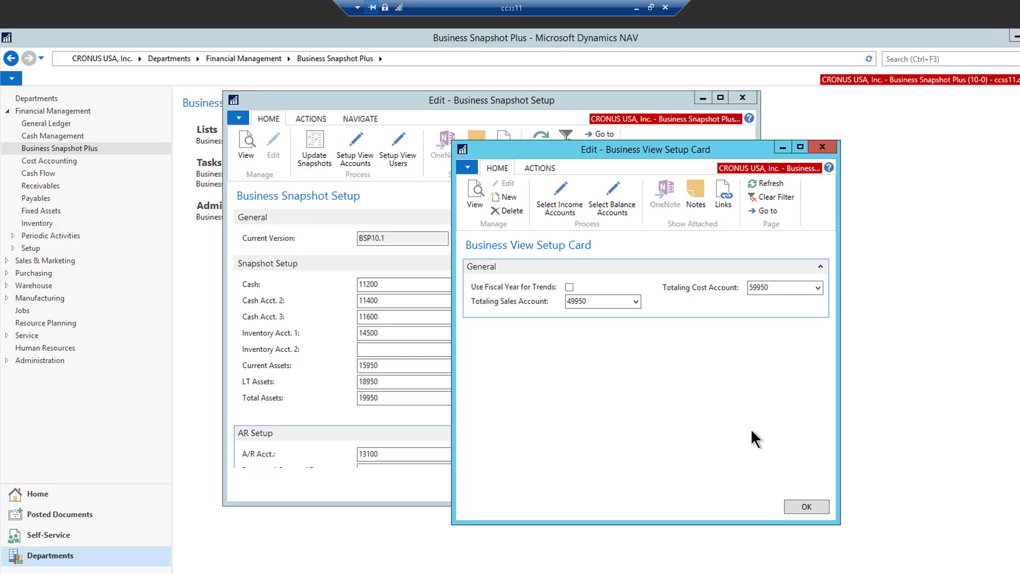
left_click(806, 506)
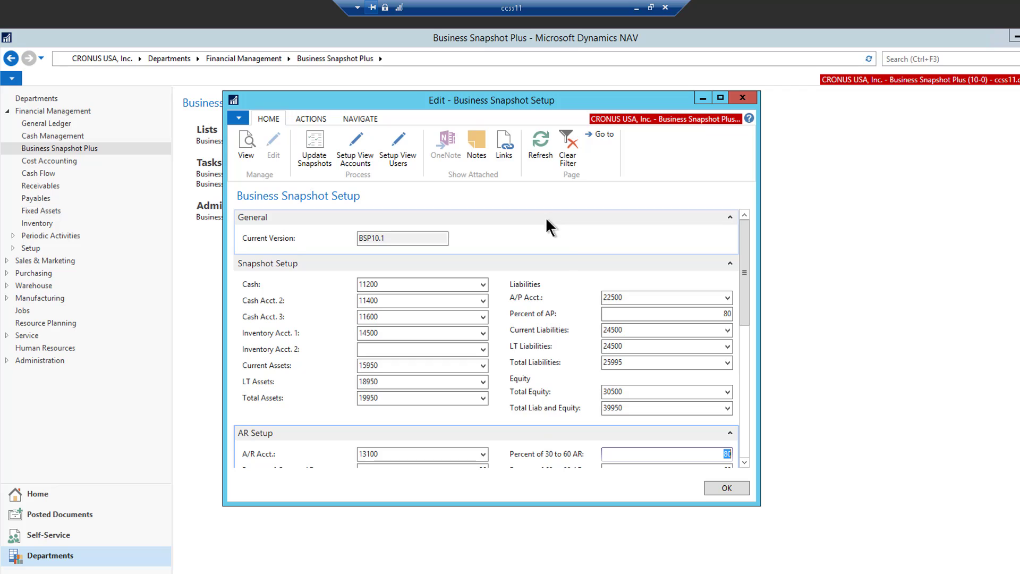
left_click(720, 485)
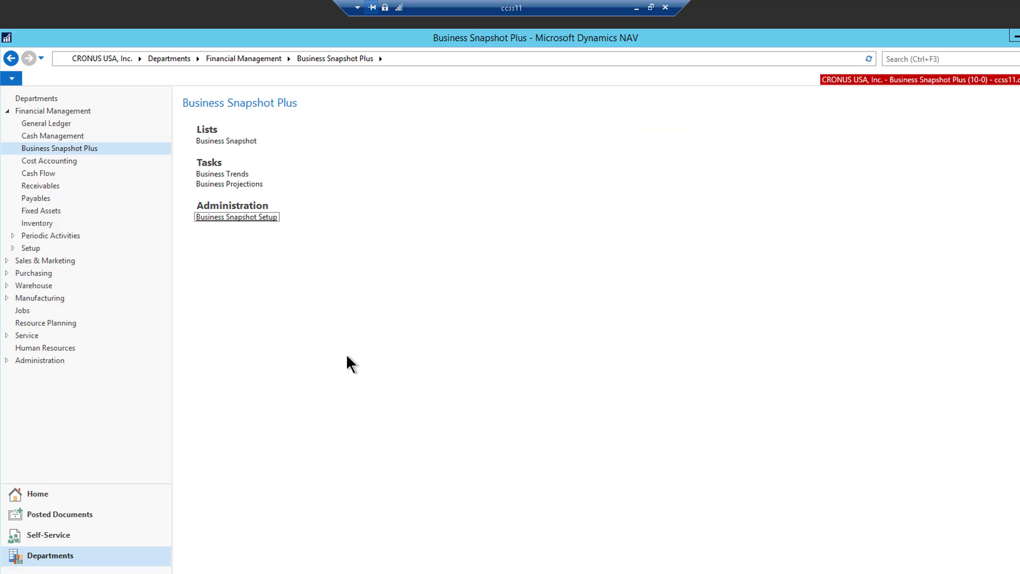